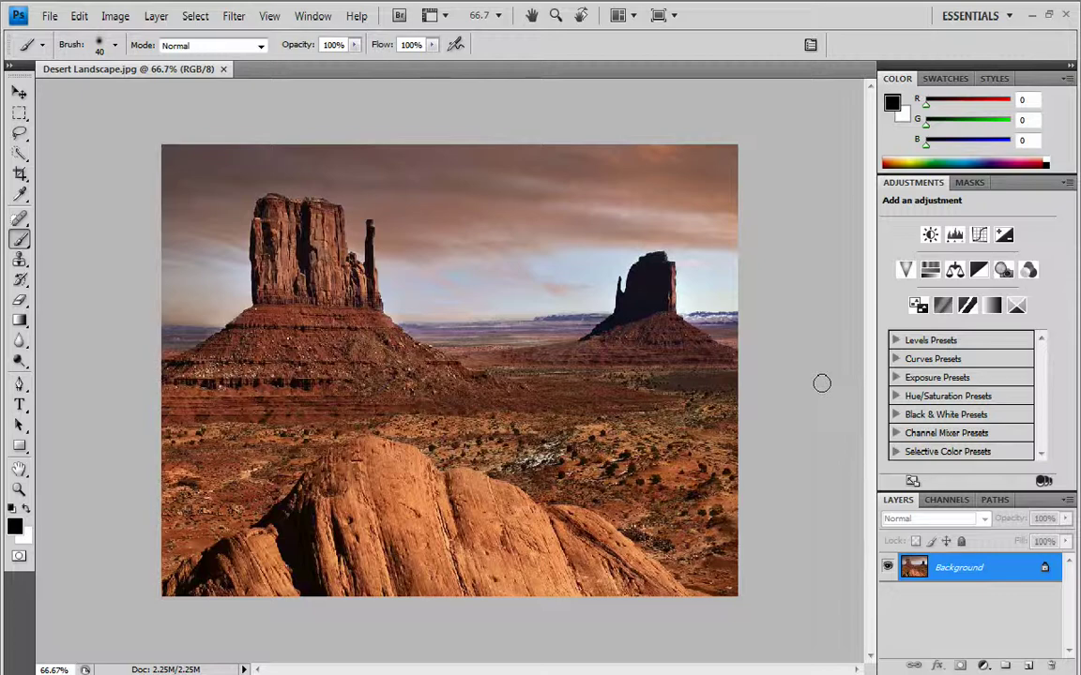
Set the brush size to 80 and switch Desert Landscape into Quick Mask mode
key(ctrl+plus)
key(ctrl+plus)
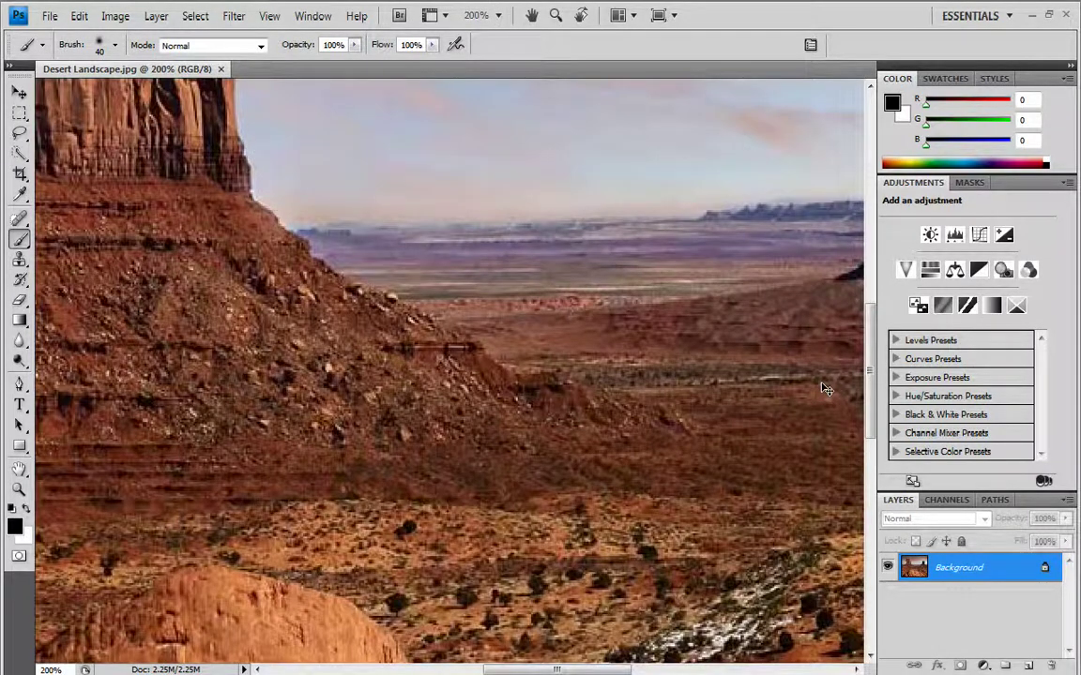
key(ctrl+minus)
key(ctrl+minus)
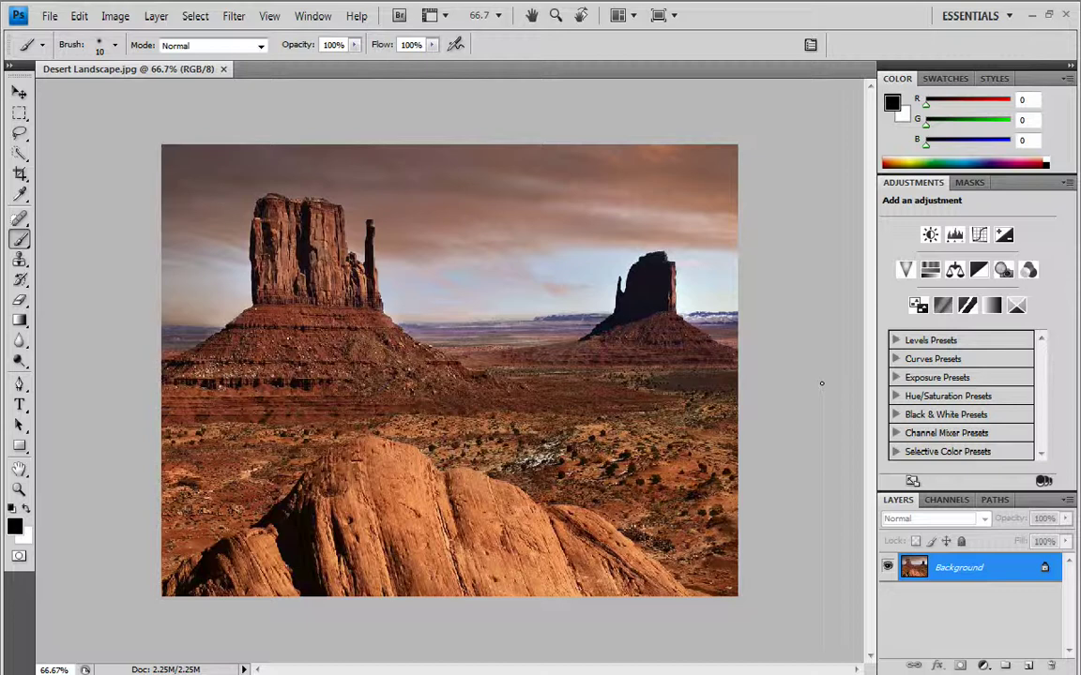
key(bracketright)
key(bracketright)
key(bracketright)
key(bracketright)
key(bracketright)
key(bracketright)
key(bracketright)
key(bracketright)
key(bracketright)
key(bracketright)
key(bracketright)
key(bracketright)
key(bracketright)
key(bracketright)
key(bracketright)
key(bracketright)
key(bracketright)
key(bracketright)
key(bracketright)
key(bracketleft)
key(bracketleft)
key(bracketleft)
key(bracketleft)
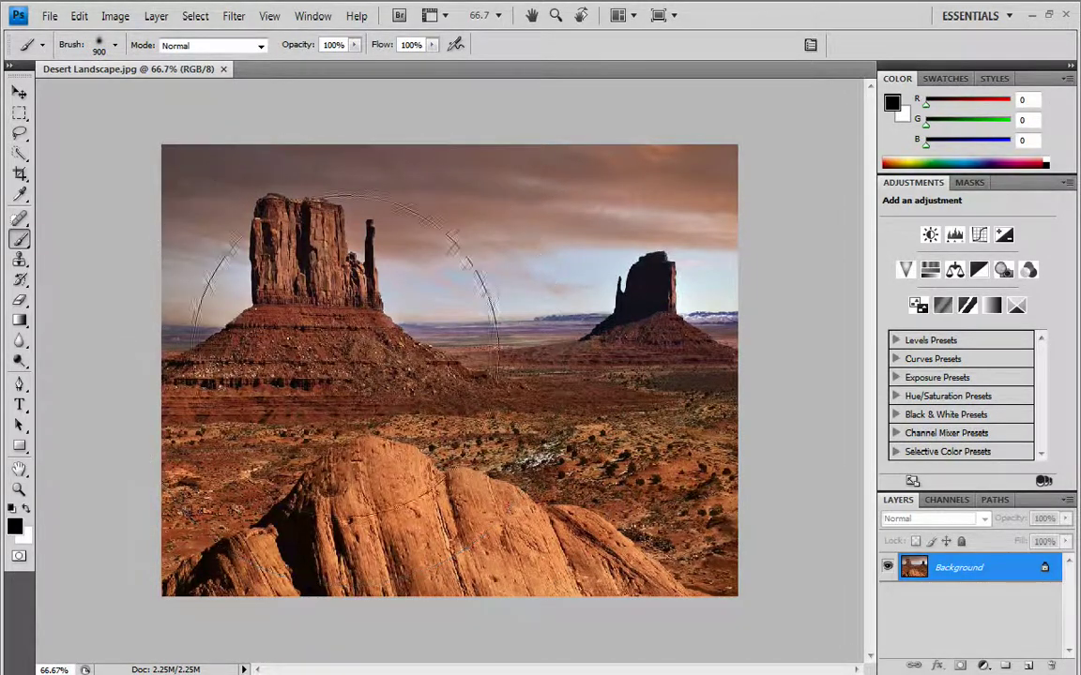
key(bracketleft)
key(bracketleft)
key(bracketleft)
key(bracketleft)
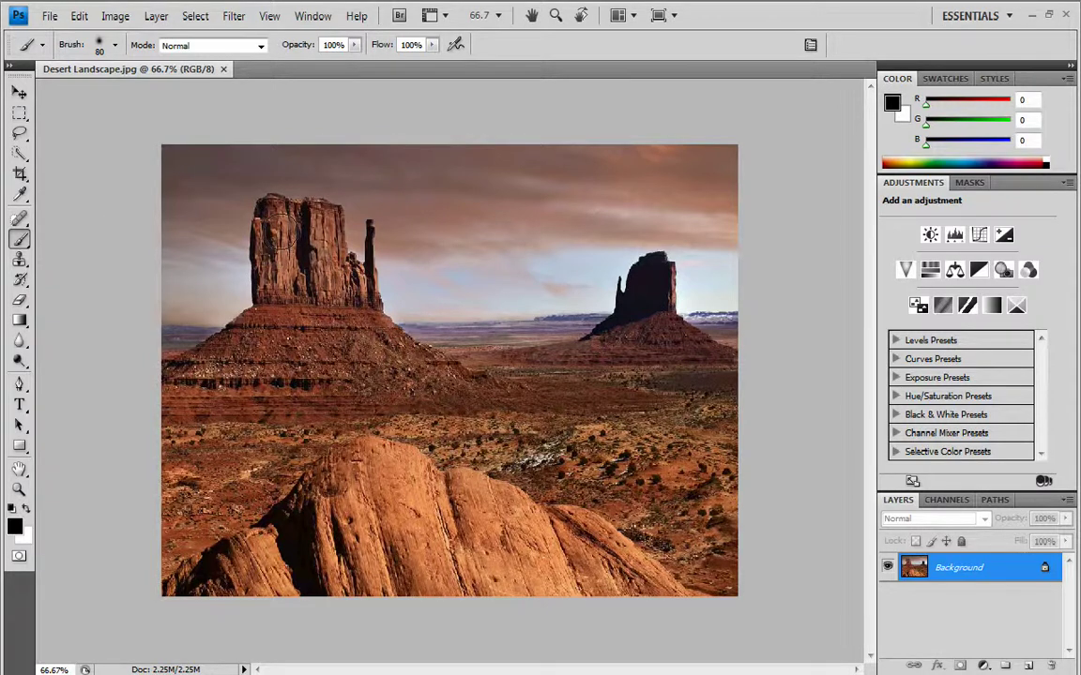
key(q)
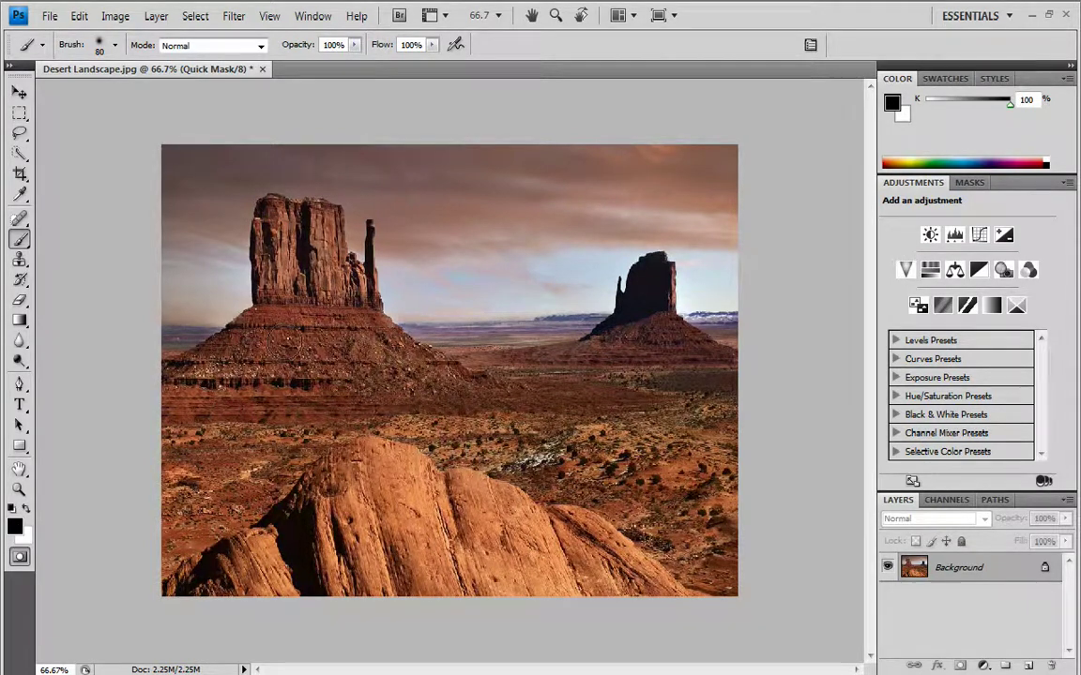
Paint red quick mask over both buttes and the desert ground, then switch the paint colour to white
mouse_move(281, 338)
mouse_down()
mouse_move(193, 464)
mouse_move(154, 439)
mouse_move(169, 363)
mouse_move(178, 388)
mouse_move(203, 328)
mouse_move(239, 291)
mouse_move(141, 469)
mouse_move(229, 586)
mouse_move(230, 488)
mouse_move(216, 453)
mouse_up()
key(bracketright)
key(bracketright)
key(bracketright)
key(bracketright)
mouse_move(157, 543)
mouse_down()
mouse_move(458, 504)
mouse_move(735, 550)
mouse_move(460, 493)
mouse_move(417, 371)
mouse_up()
key(bracketright)
key(bracketright)
key(bracketright)
key(bracketright)
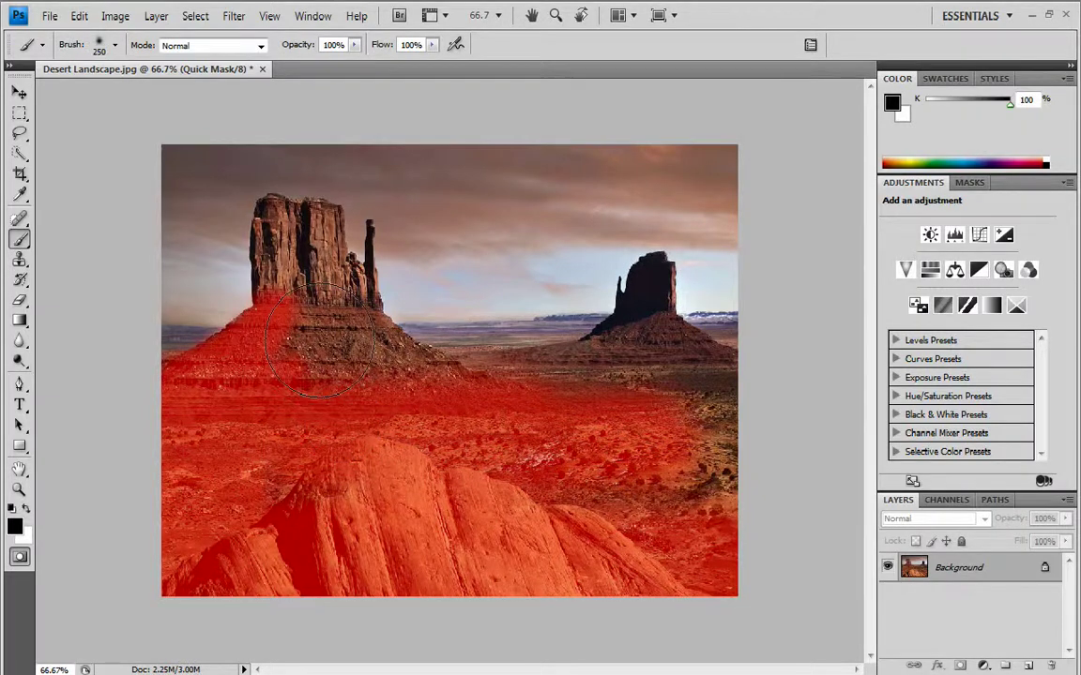
mouse_move(281, 272)
mouse_down()
mouse_move(315, 342)
mouse_move(322, 241)
mouse_move(272, 281)
mouse_move(305, 215)
mouse_move(341, 291)
mouse_move(345, 255)
mouse_move(343, 282)
mouse_up()
key(bracketleft)
key(bracketleft)
key(bracketleft)
key(bracketleft)
key(bracketleft)
key(bracketleft)
key(bracketleft)
mouse_move(459, 349)
mouse_down()
mouse_move(548, 349)
mouse_move(589, 324)
mouse_move(609, 357)
mouse_move(646, 272)
mouse_move(591, 344)
mouse_move(714, 371)
mouse_move(671, 474)
mouse_move(638, 474)
mouse_up()
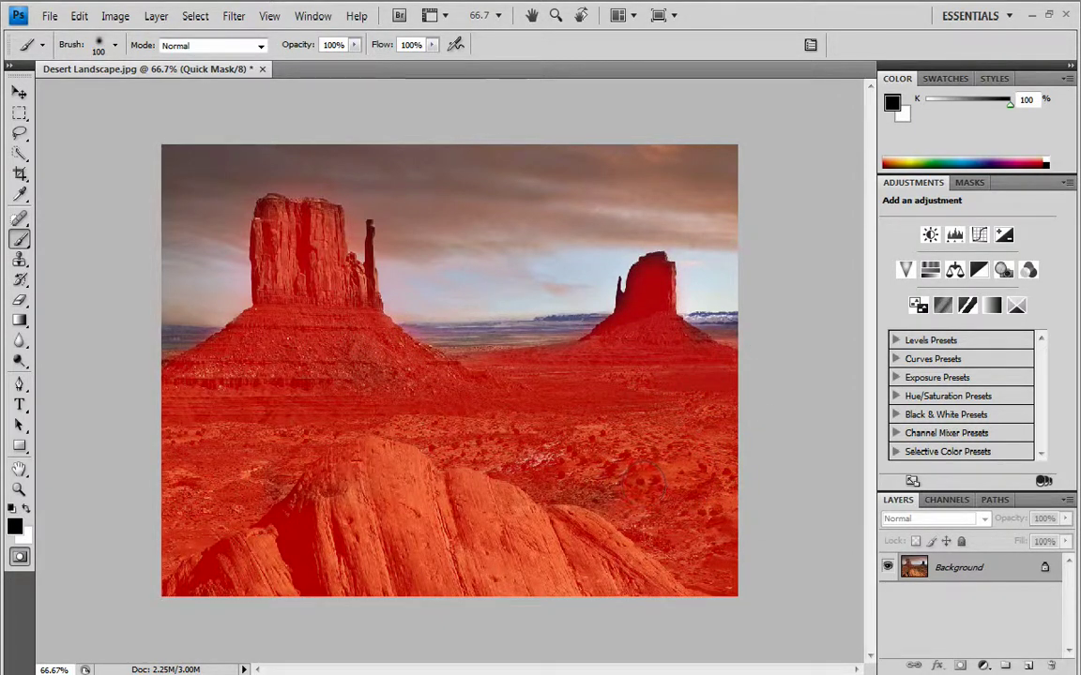
click(27, 509)
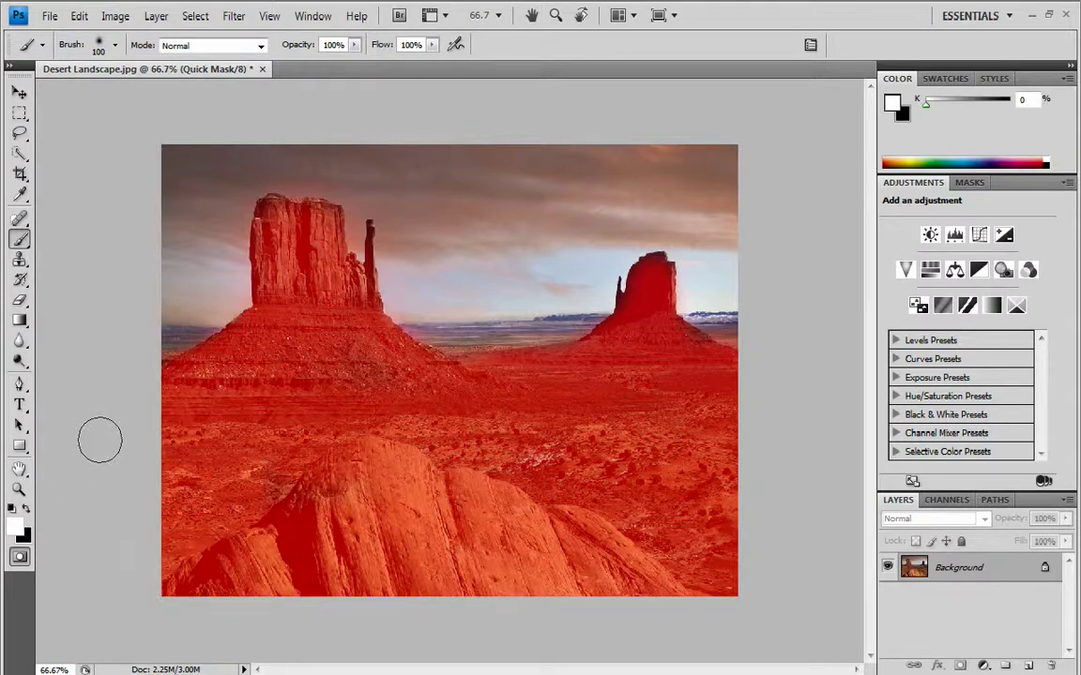
Clean the mask edges beside the left butte with a 40 px white brush, then exit Quick Mask to a sky selection
mouse_move(193, 301)
mouse_down()
mouse_move(168, 326)
mouse_move(228, 282)
mouse_move(229, 241)
mouse_move(201, 208)
mouse_up()
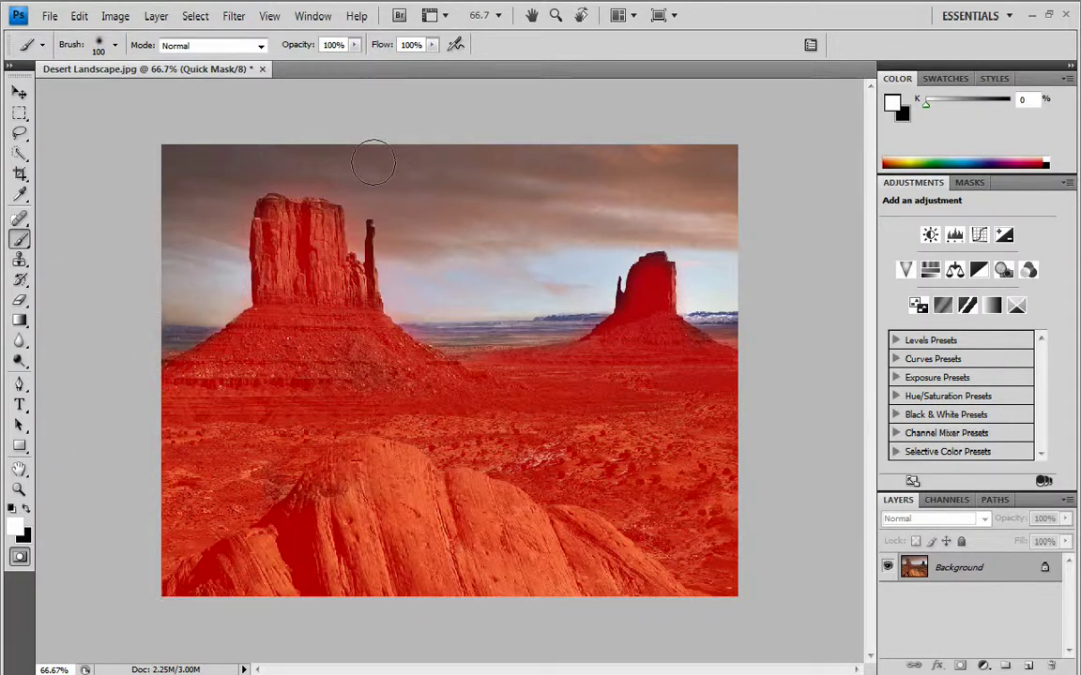
key(bracketleft)
key(bracketleft)
drag(384, 274, 428, 323)
drag(384, 274, 432, 304)
key(q)
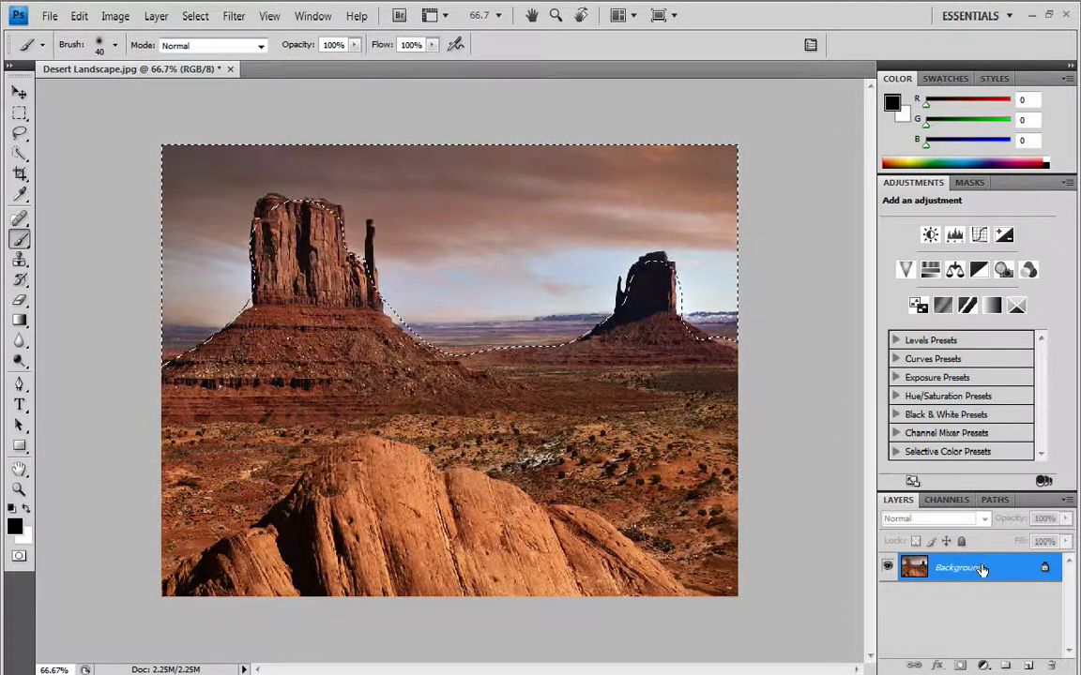
Convert the locked Background into an editable layer named Layer 0
key(alt)
click(961, 504)
click(899, 502)
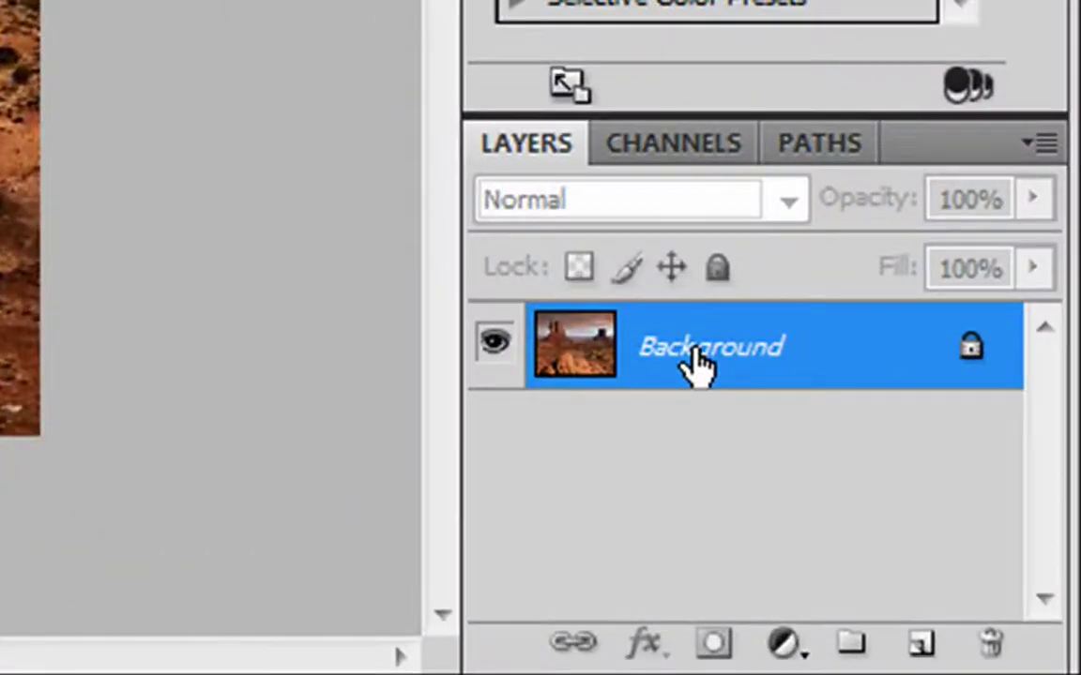
alt+double_click(953, 572)
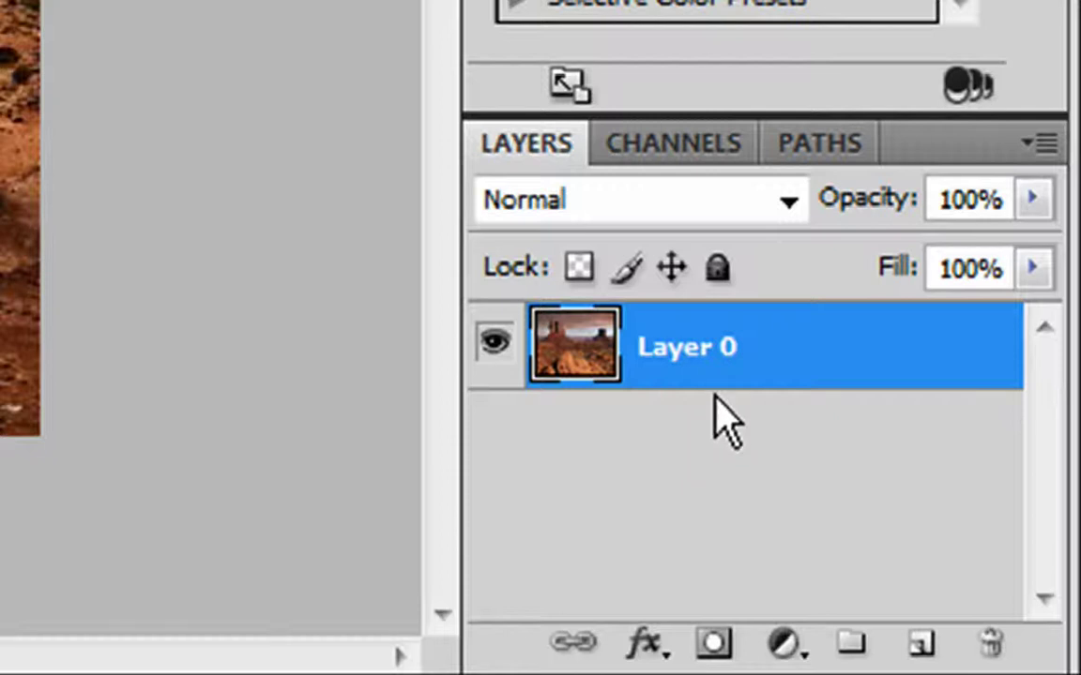
Add a layer mask to Layer 0 from the sky selection and target the mask for editing
click(715, 646)
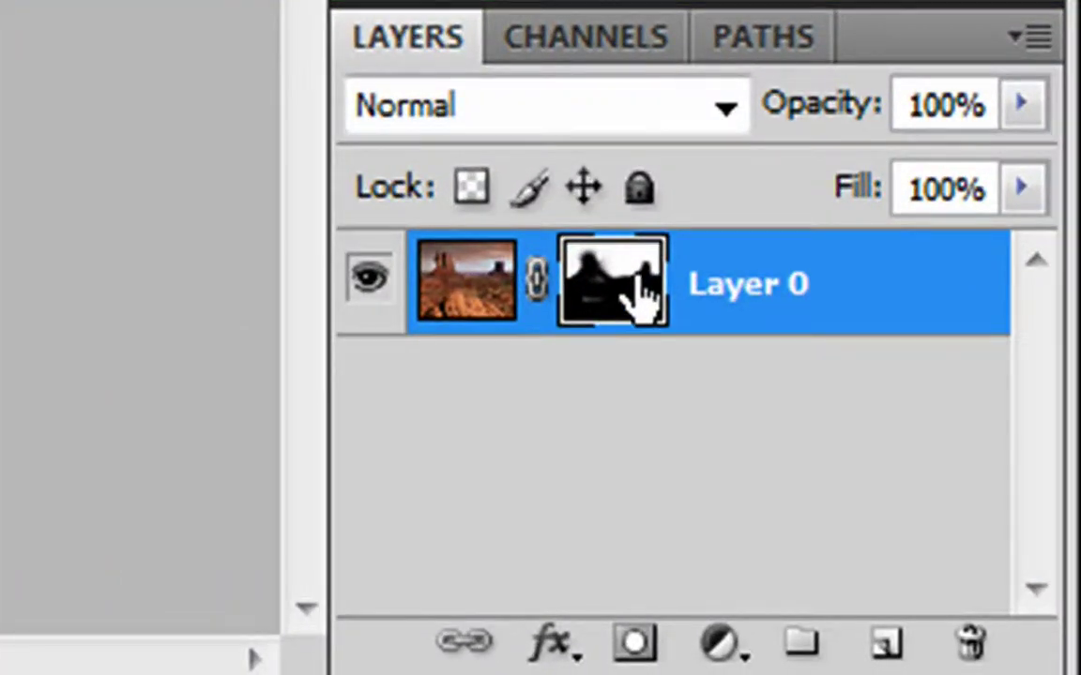
click(638, 295)
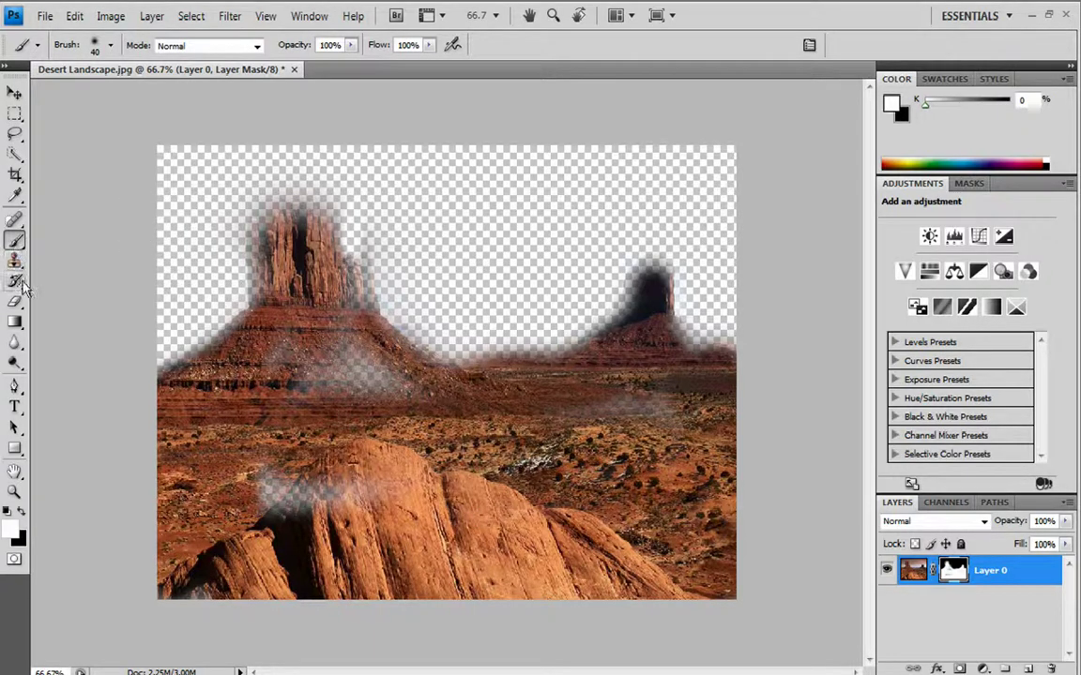
Create an empty Layer 1 and set the foreground colour to red (229, 61, 67)
click(1029, 669)
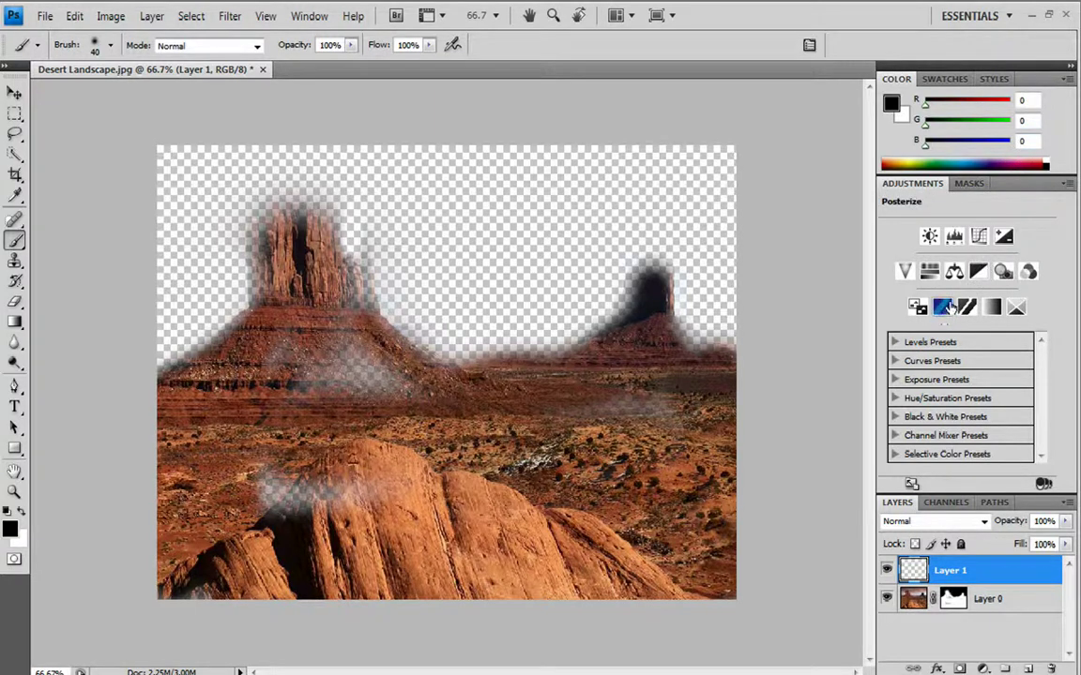
click(896, 399)
click(896, 398)
click(888, 157)
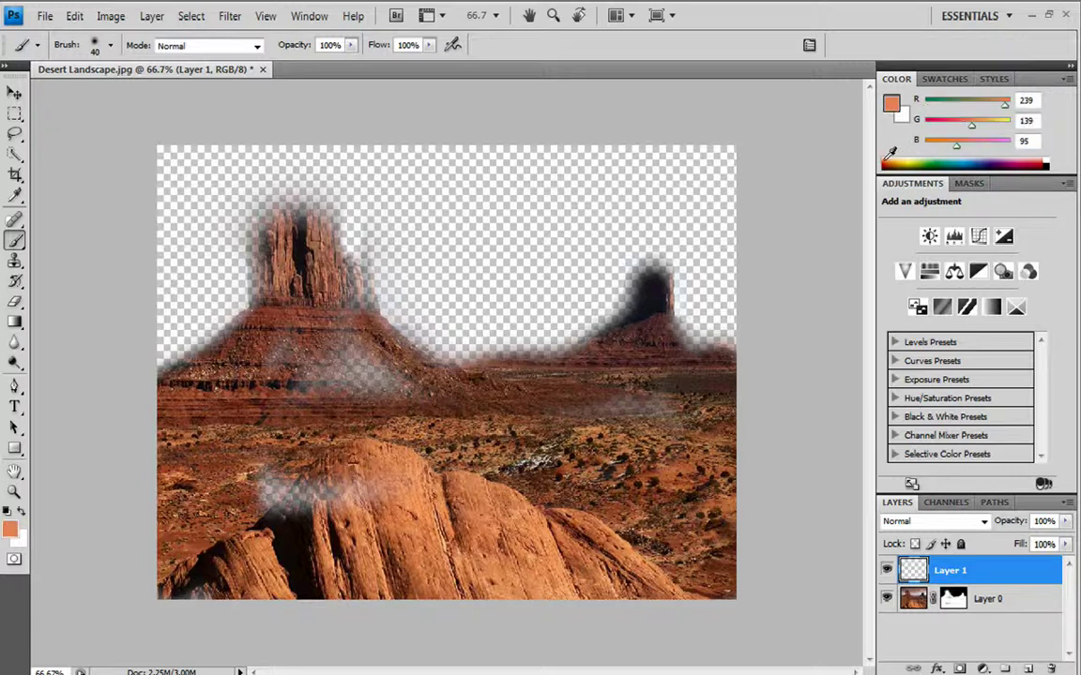
click(1044, 159)
key(0)
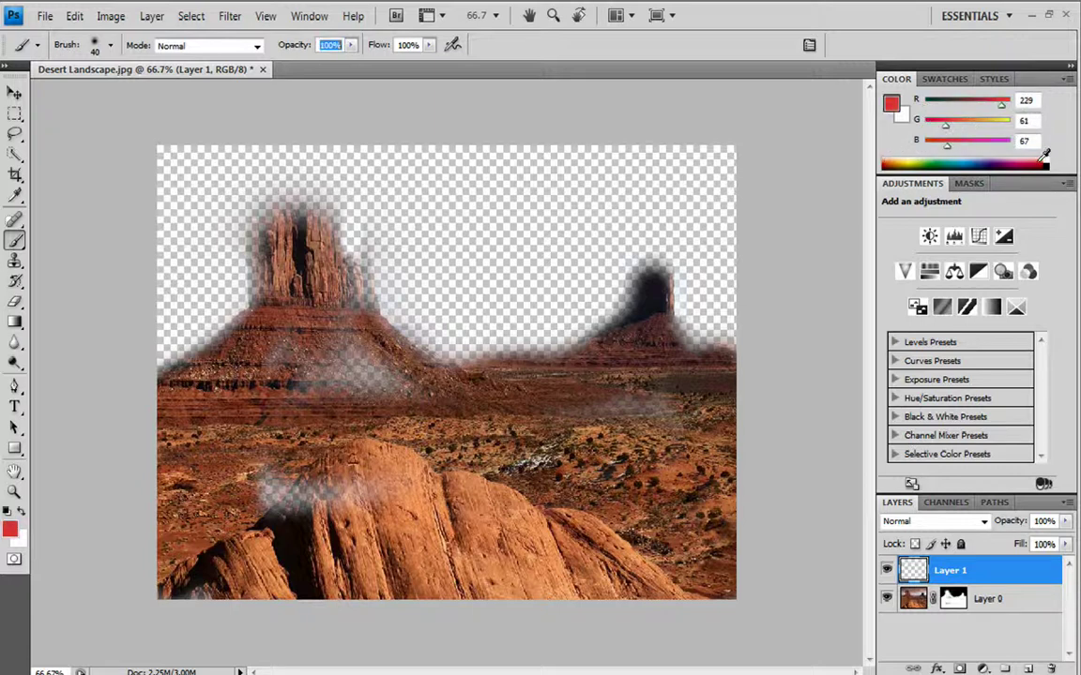
right_click(959, 567)
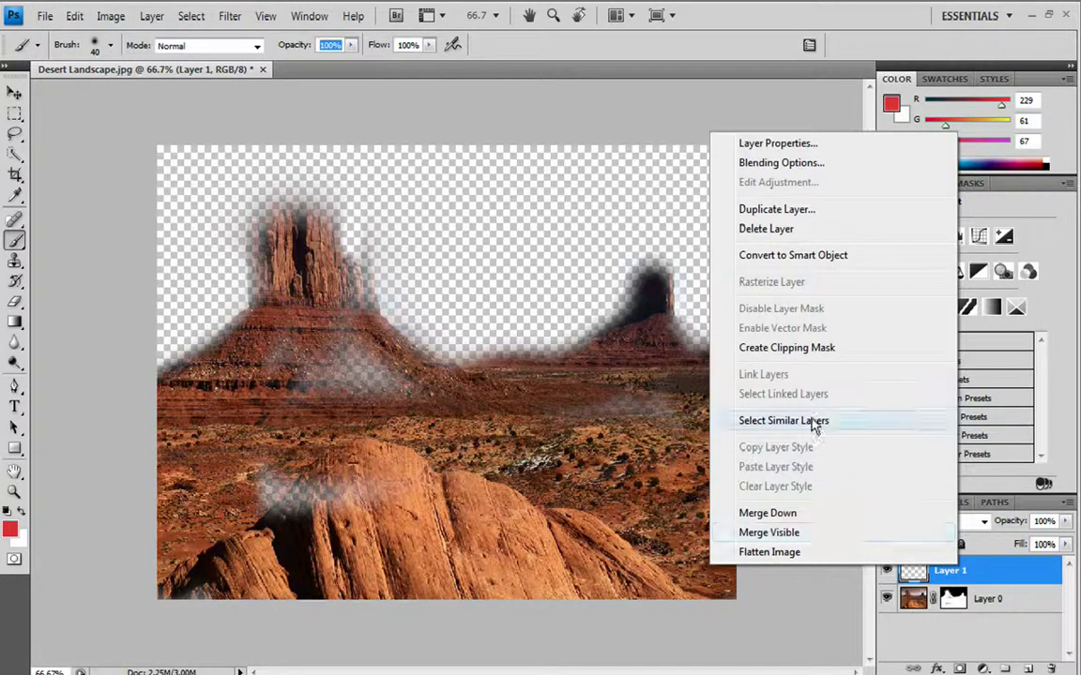
Turn on a Color Overlay effect for Layer 1 in its Blending Options
click(845, 163)
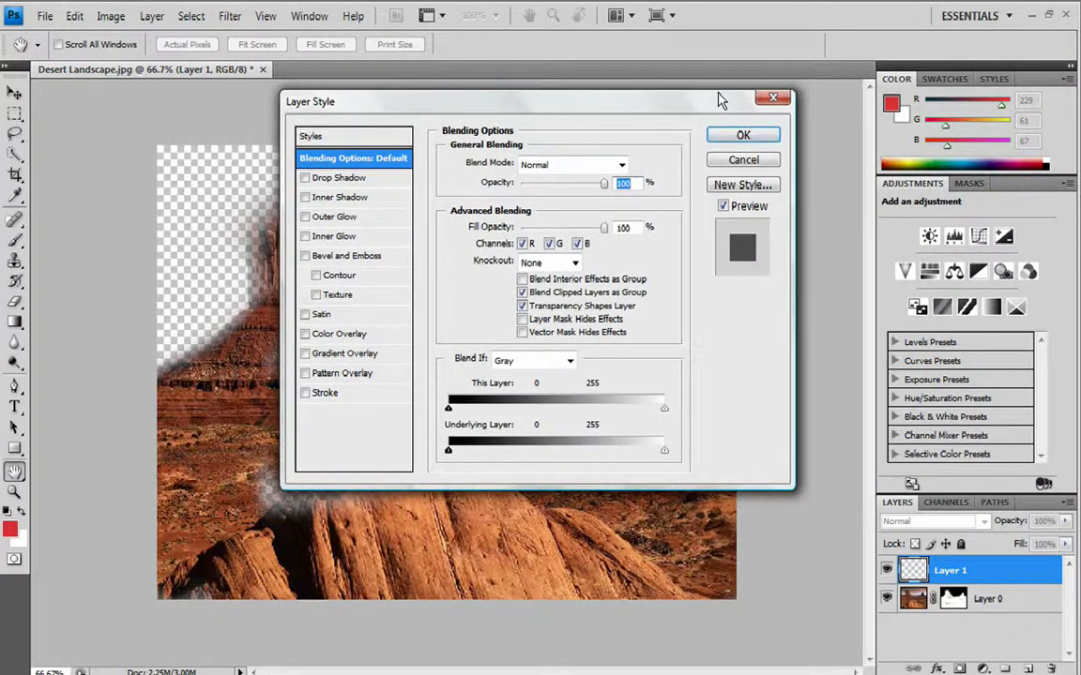
click(304, 334)
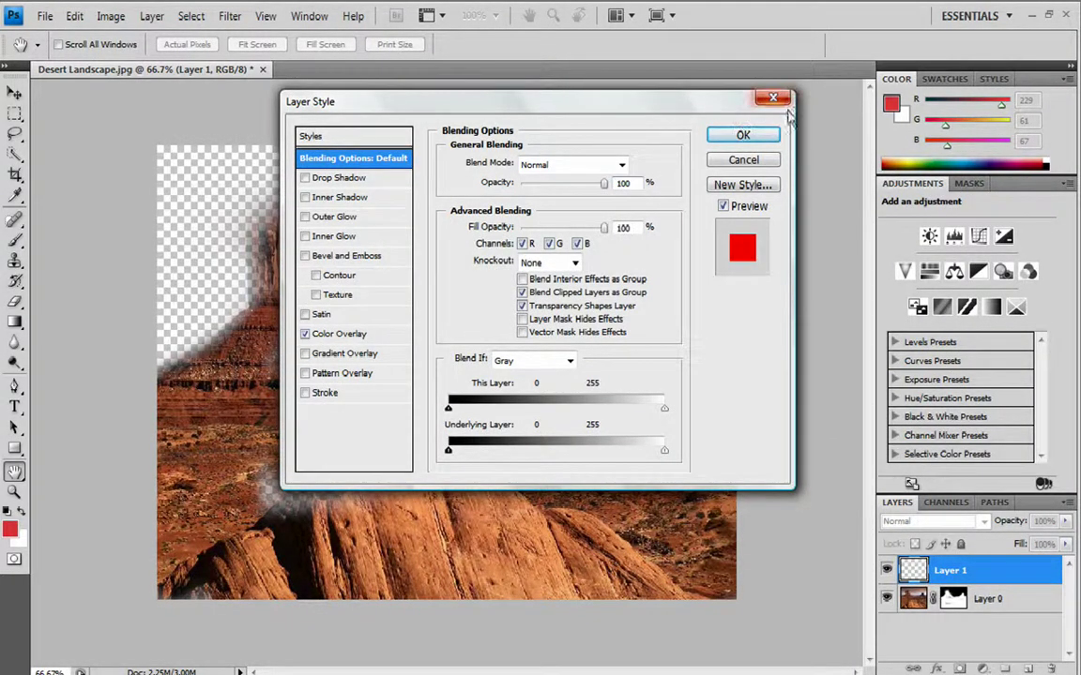
click(756, 139)
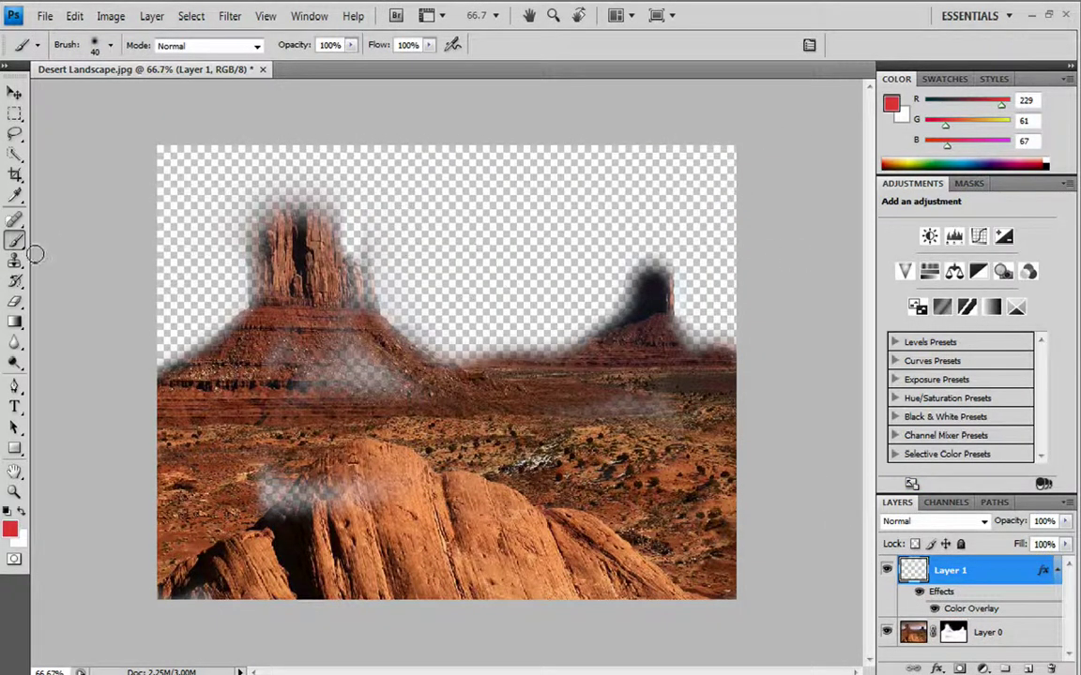
Paint the whole sky solid red on Layer 1, using a 250 px brush for the wide areas
mouse_move(193, 188)
mouse_down()
mouse_move(199, 271)
mouse_move(200, 212)
mouse_move(187, 188)
mouse_move(176, 191)
mouse_move(173, 267)
mouse_move(147, 155)
mouse_up()
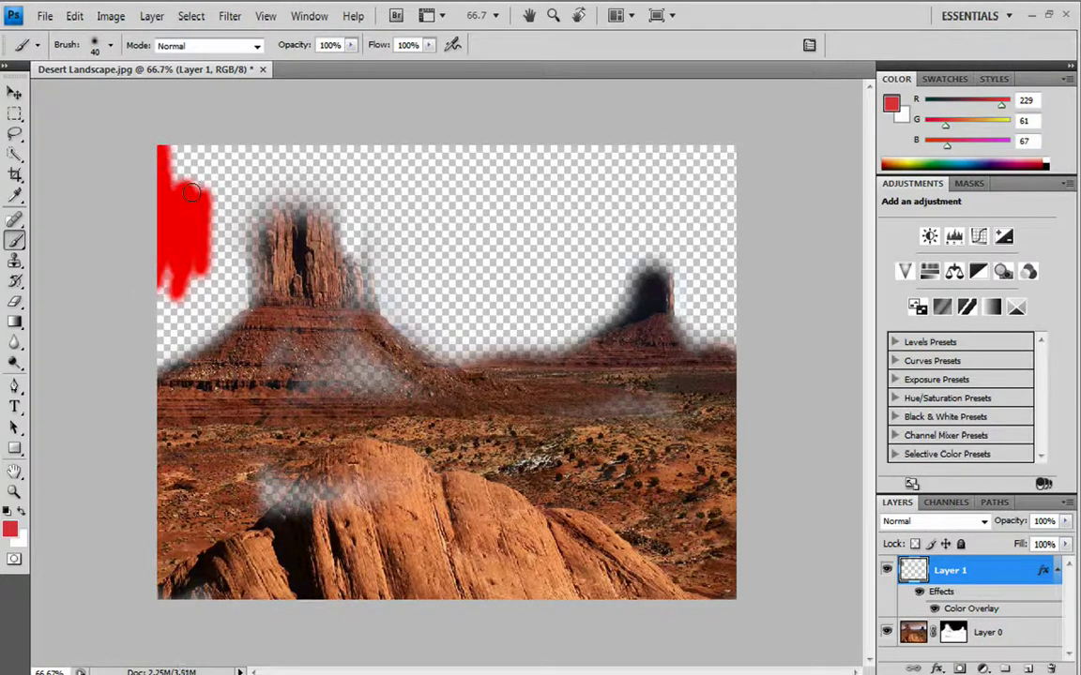
key(bracketright)
key(bracketright)
key(bracketright)
key(bracketright)
key(bracketright)
key(bracketright)
key(bracketright)
key(bracketright)
key(bracketright)
key(bracketright)
key(bracketright)
mouse_move(516, 202)
mouse_down()
mouse_move(474, 267)
mouse_move(470, 144)
mouse_move(718, 164)
mouse_move(450, 281)
mouse_move(482, 325)
mouse_move(632, 223)
mouse_move(723, 313)
mouse_move(694, 333)
mouse_up()
mouse_move(366, 162)
mouse_down()
mouse_move(323, 153)
mouse_move(188, 176)
mouse_move(186, 279)
mouse_move(169, 312)
mouse_move(266, 173)
mouse_move(404, 247)
mouse_up()
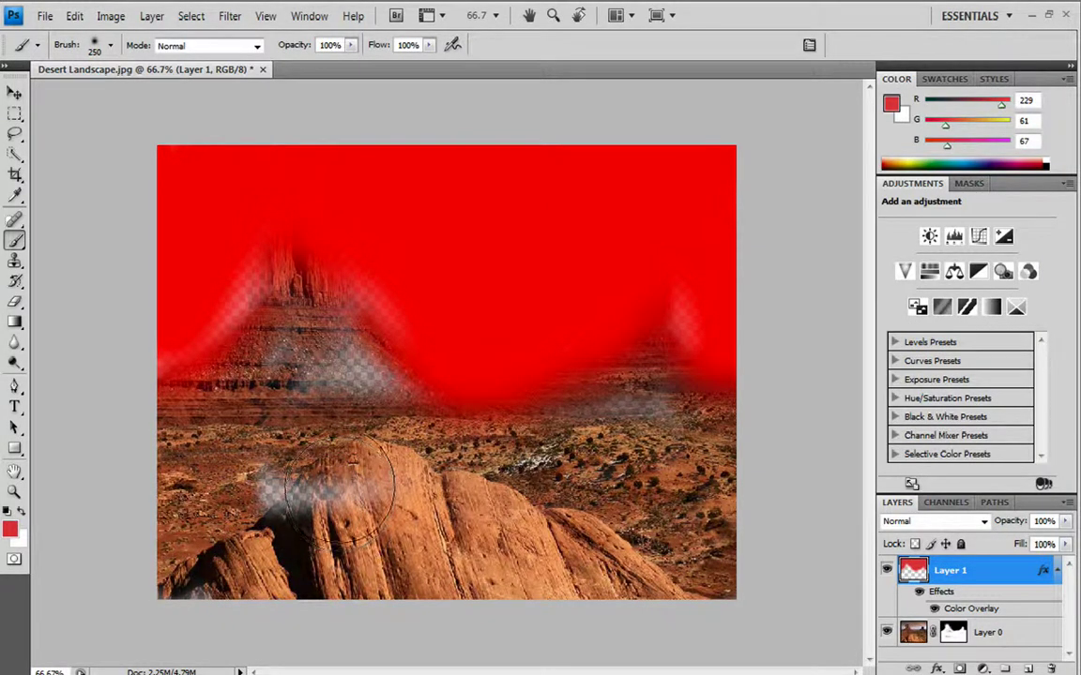
Open the fadedsgwornbrown2a and fender_strat_hardtail guitar images
click(44, 16)
click(65, 71)
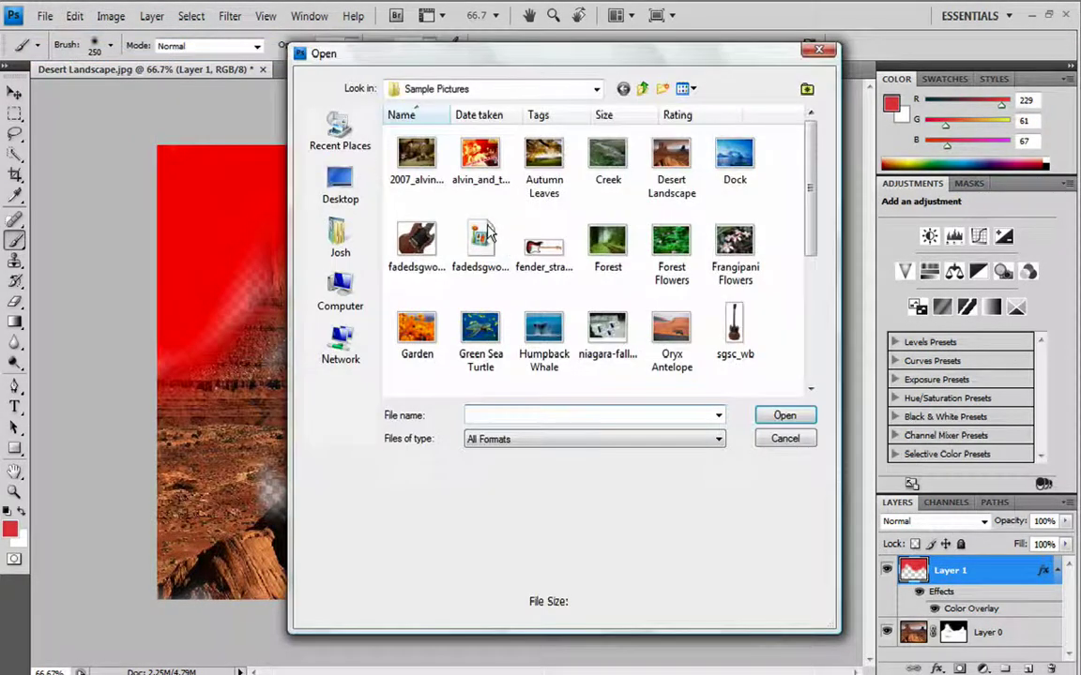
double_click(415, 241)
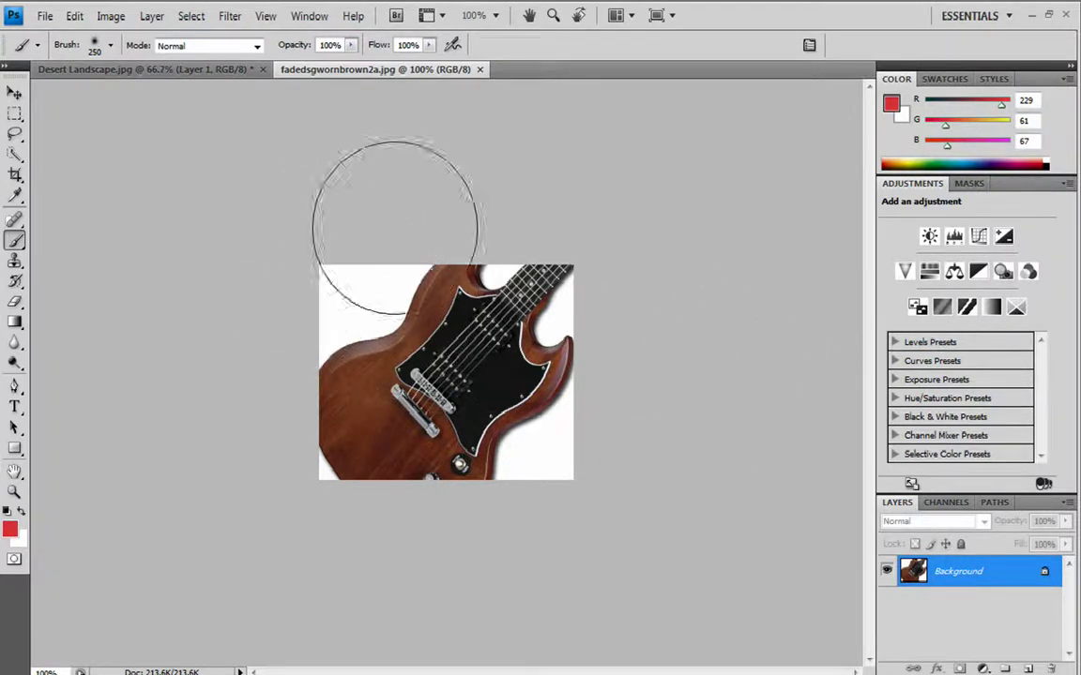
click(44, 17)
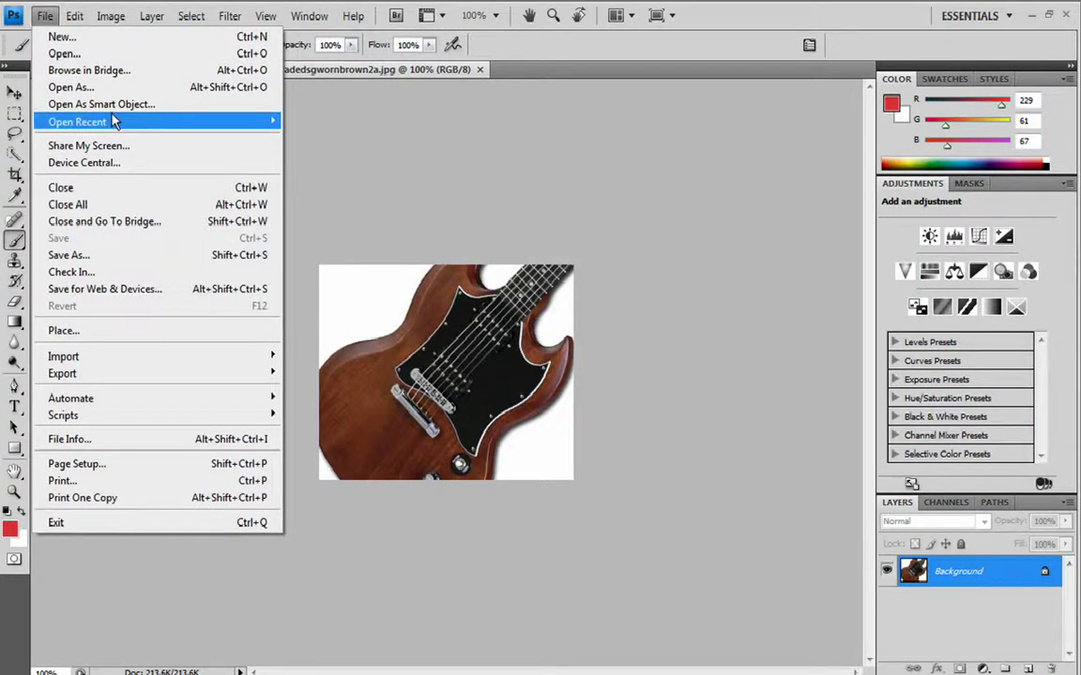
click(108, 56)
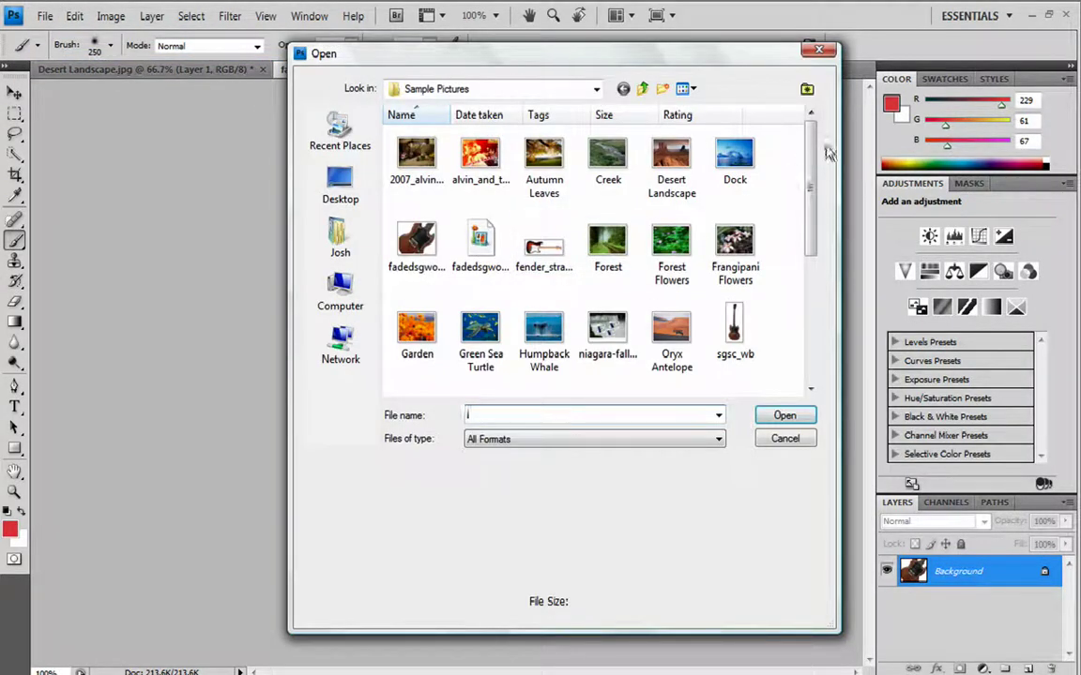
drag(814, 162, 845, 142)
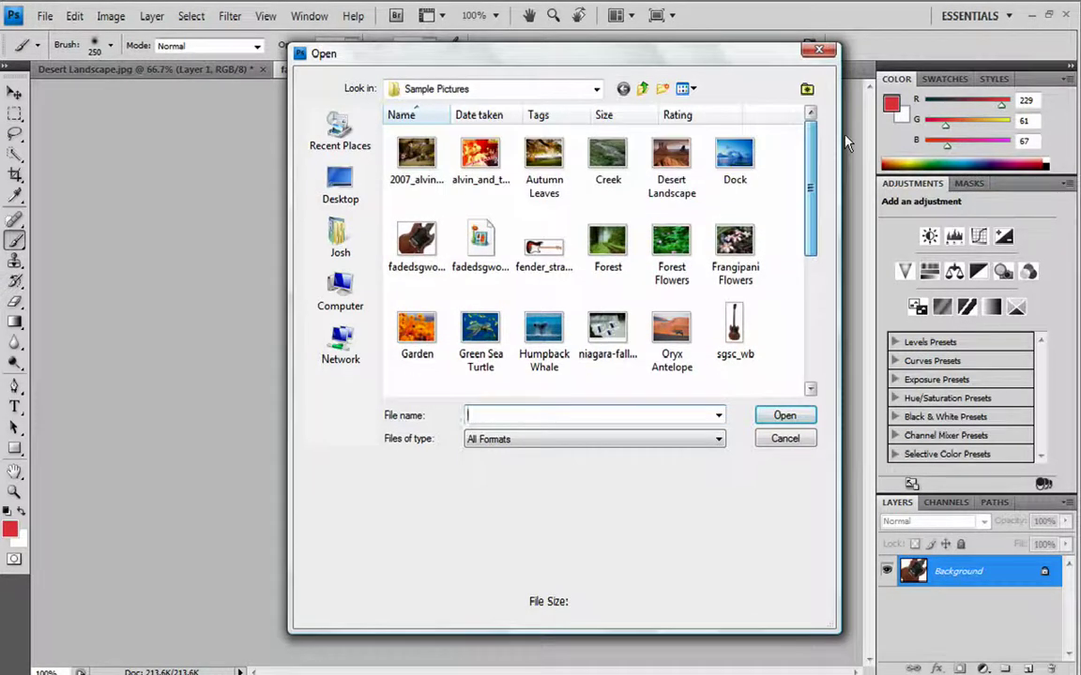
double_click(547, 248)
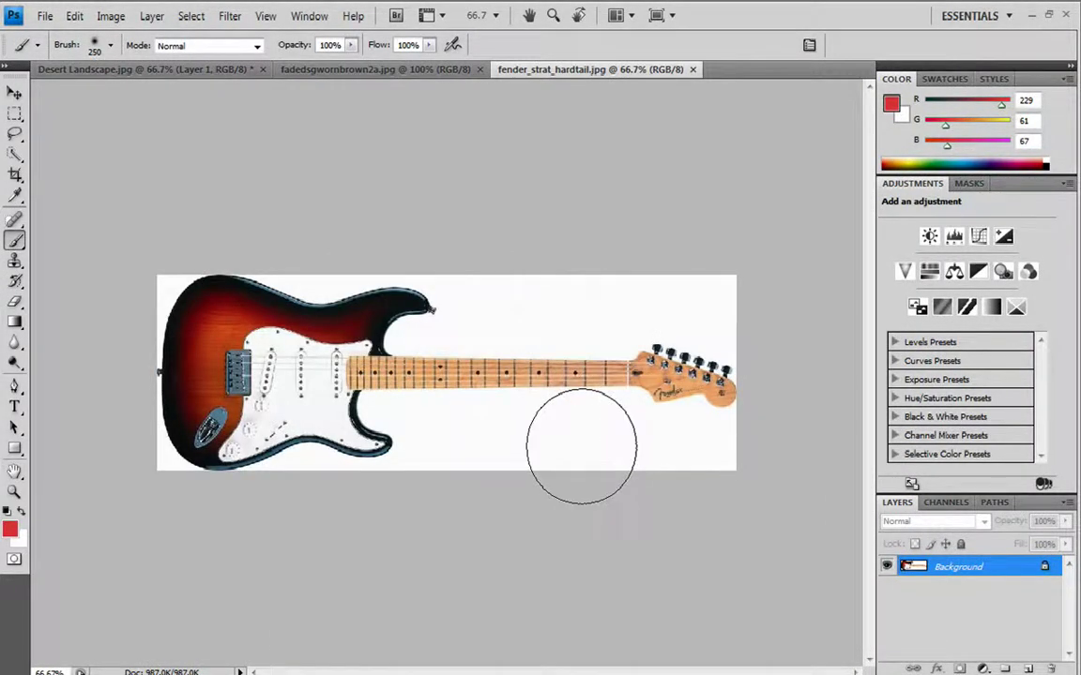
Close both guitar images and Desert Landscape, discarding its unsaved changes
click(44, 16)
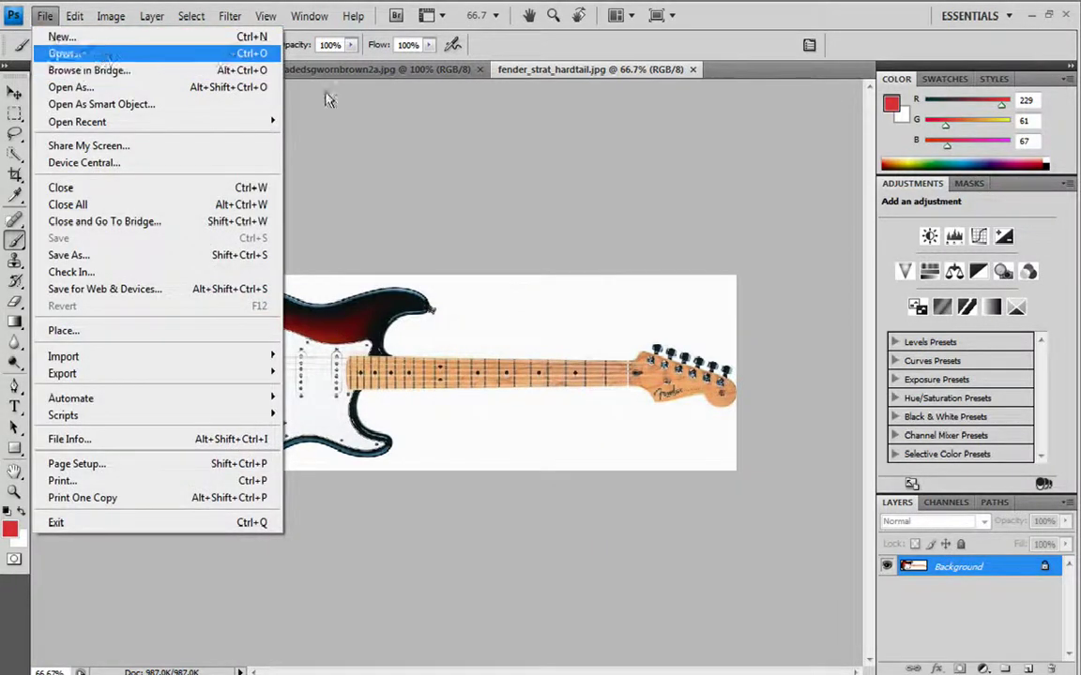
click(328, 99)
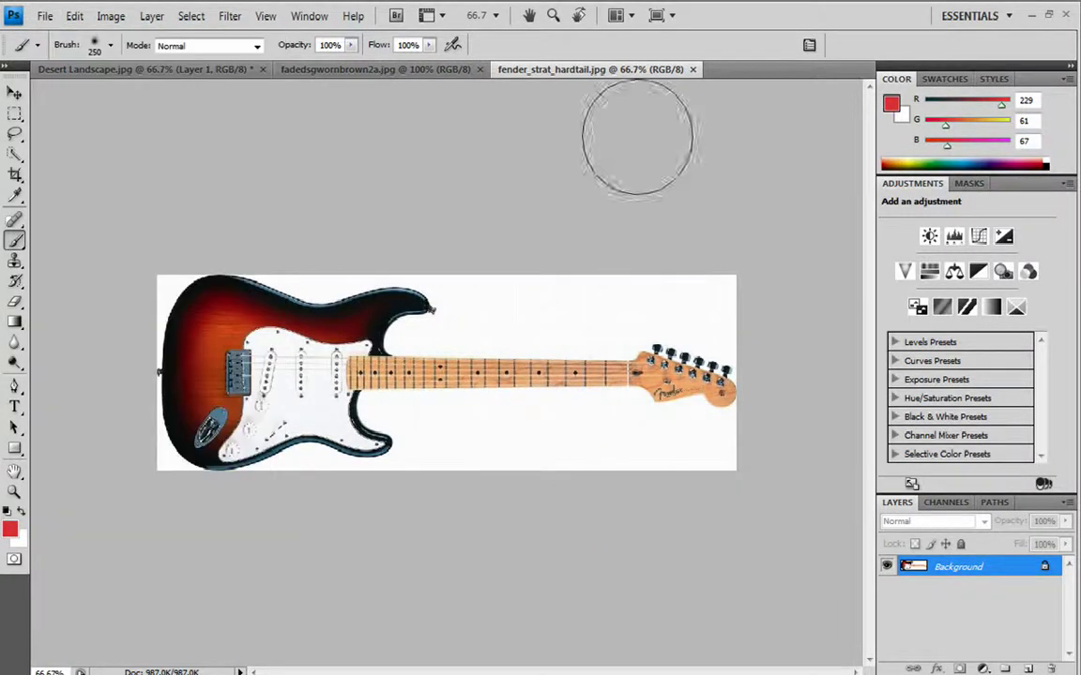
click(693, 70)
click(480, 69)
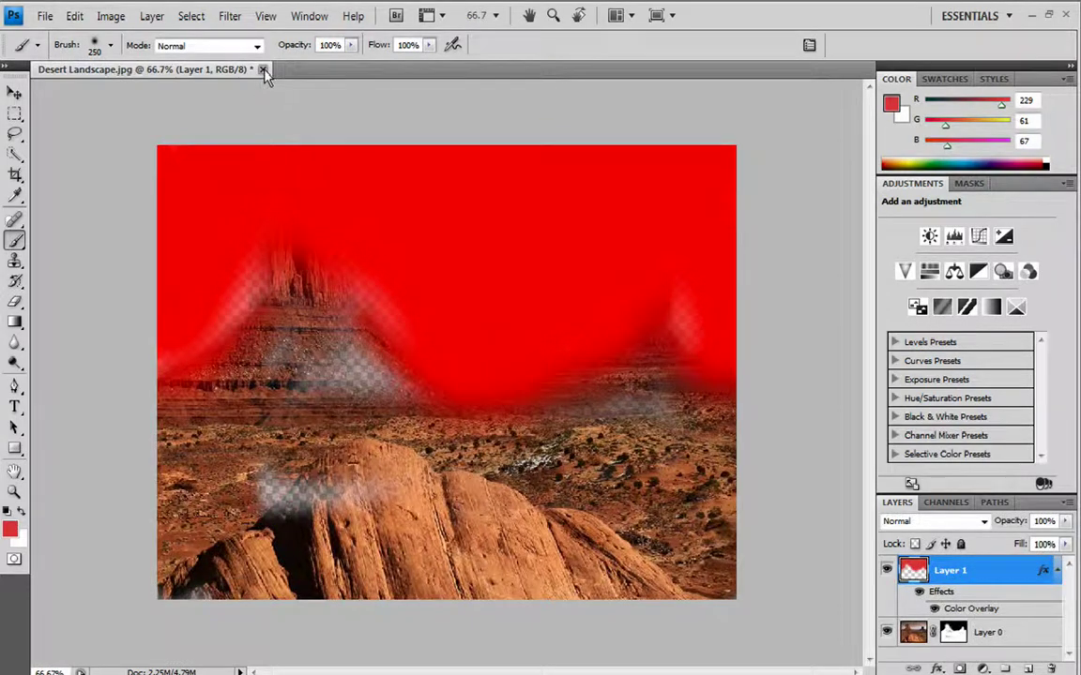
click(263, 70)
click(538, 271)
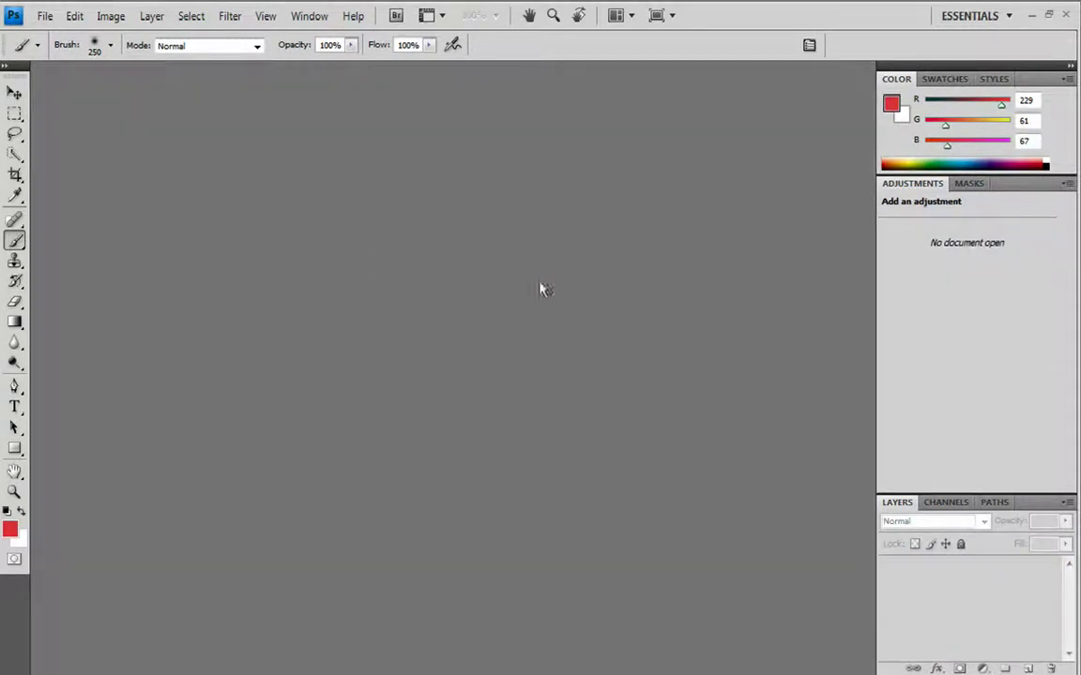
Quit Photoshop to the Windows desktop
click(1068, 14)
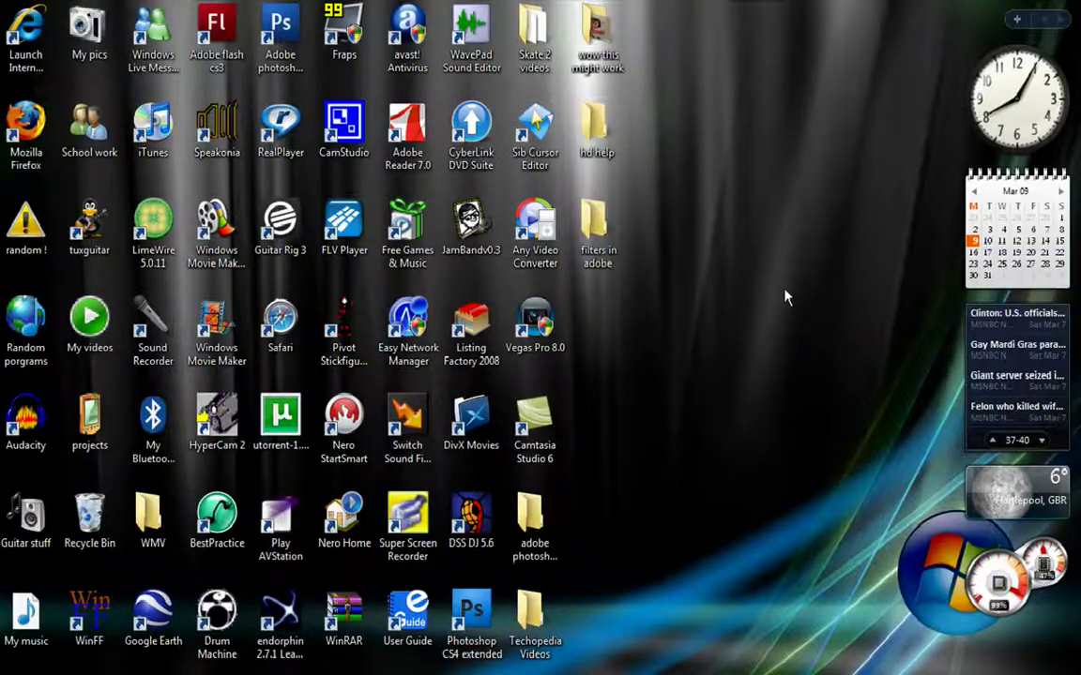